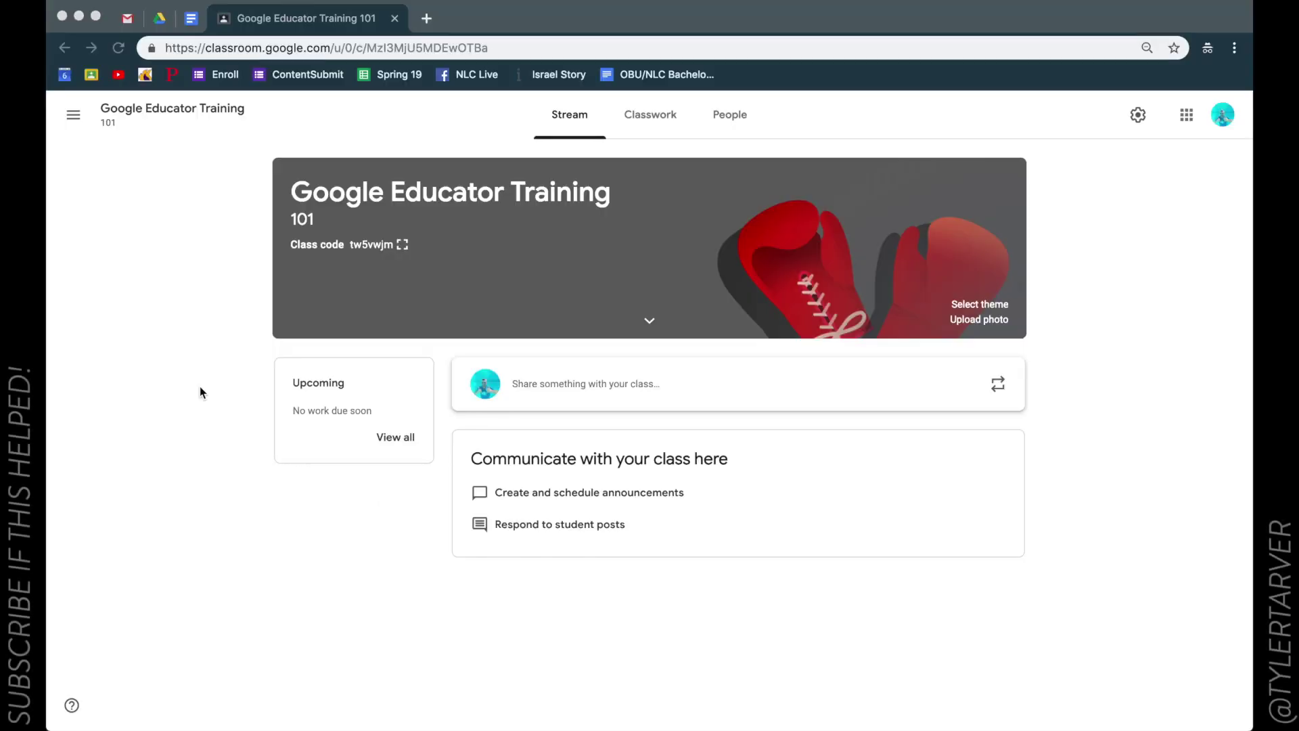
Step: Show the Google Educator Training 101 class's People page, with one teacher and no students
{"action": "left_click", "coordinate": [72, 115]}
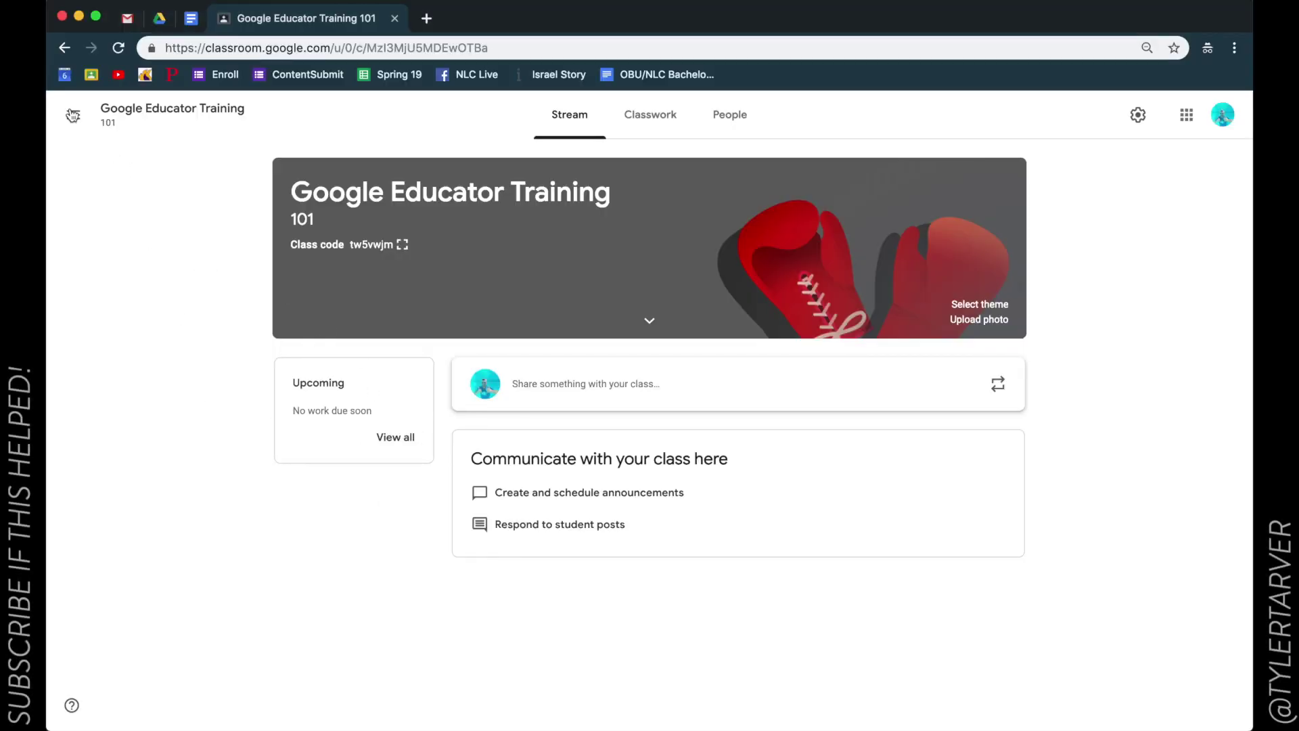
{"action": "left_click", "coordinate": [168, 128]}
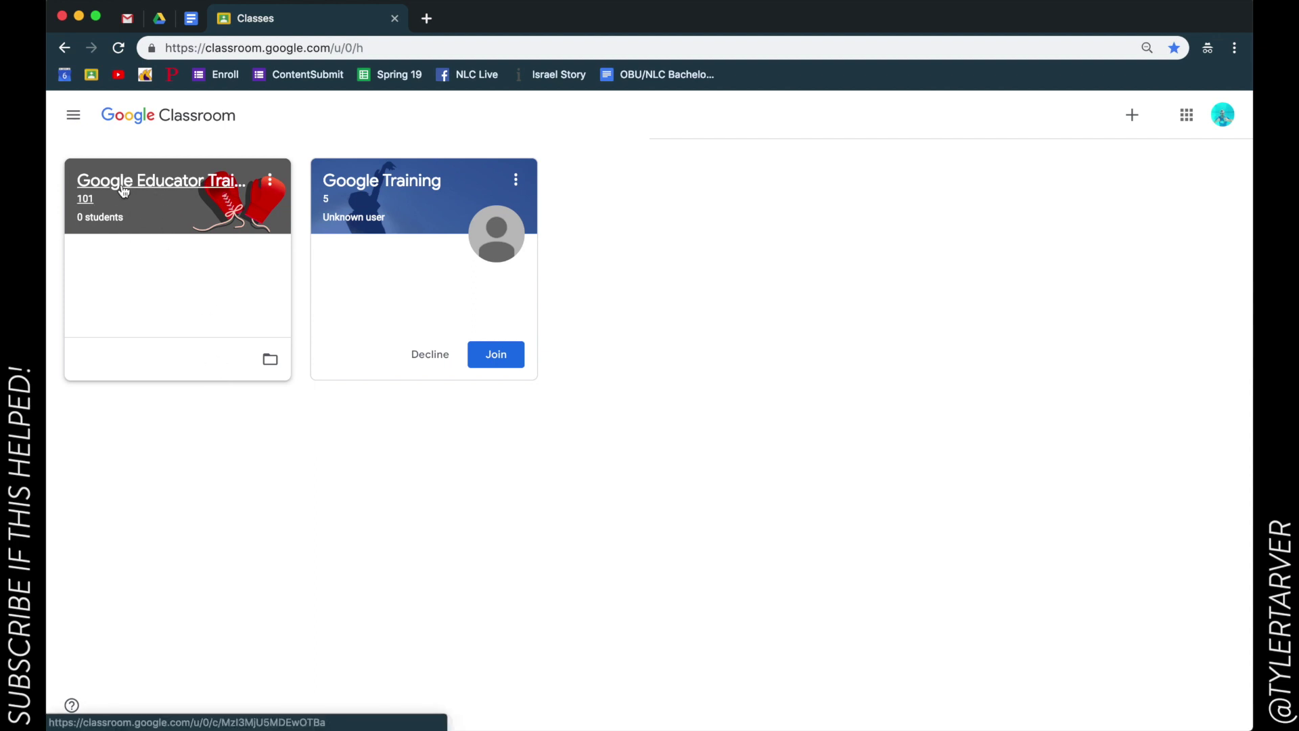
{"action": "left_click", "coordinate": [121, 187]}
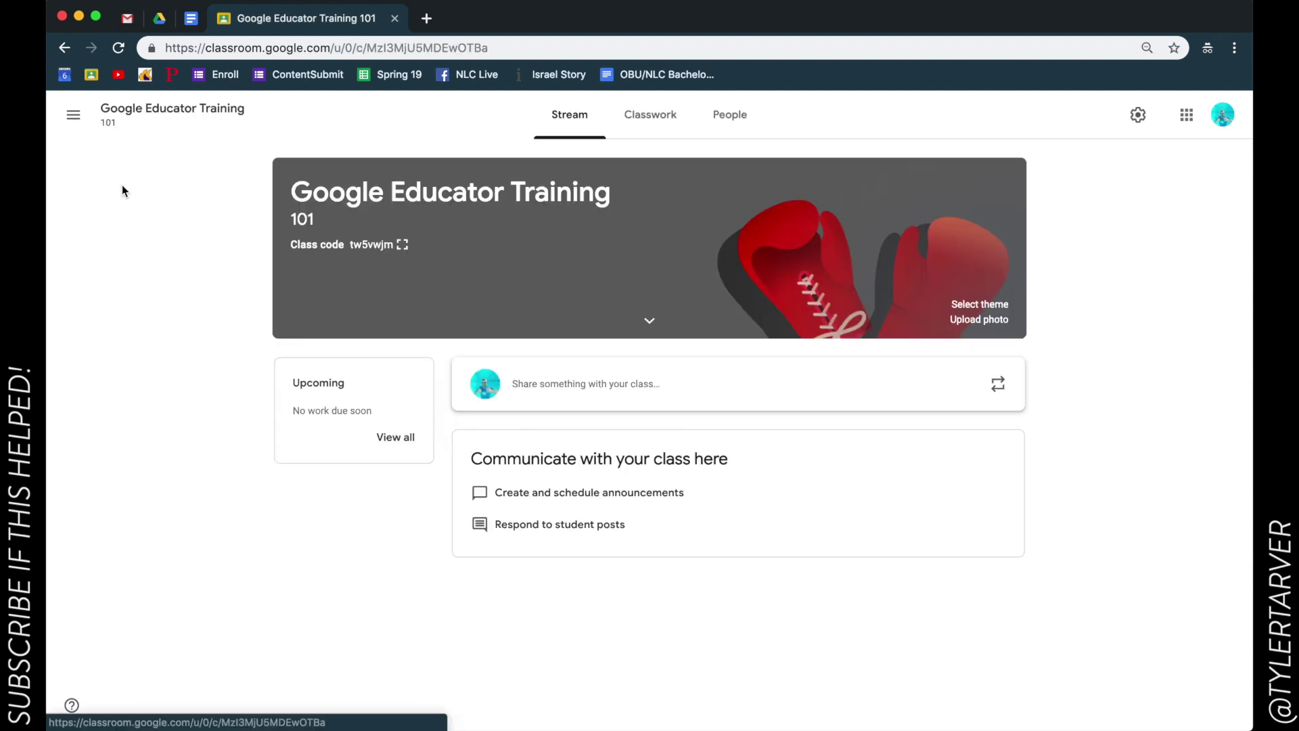
{"action": "left_click", "coordinate": [73, 115]}
{"action": "left_click", "coordinate": [115, 131]}
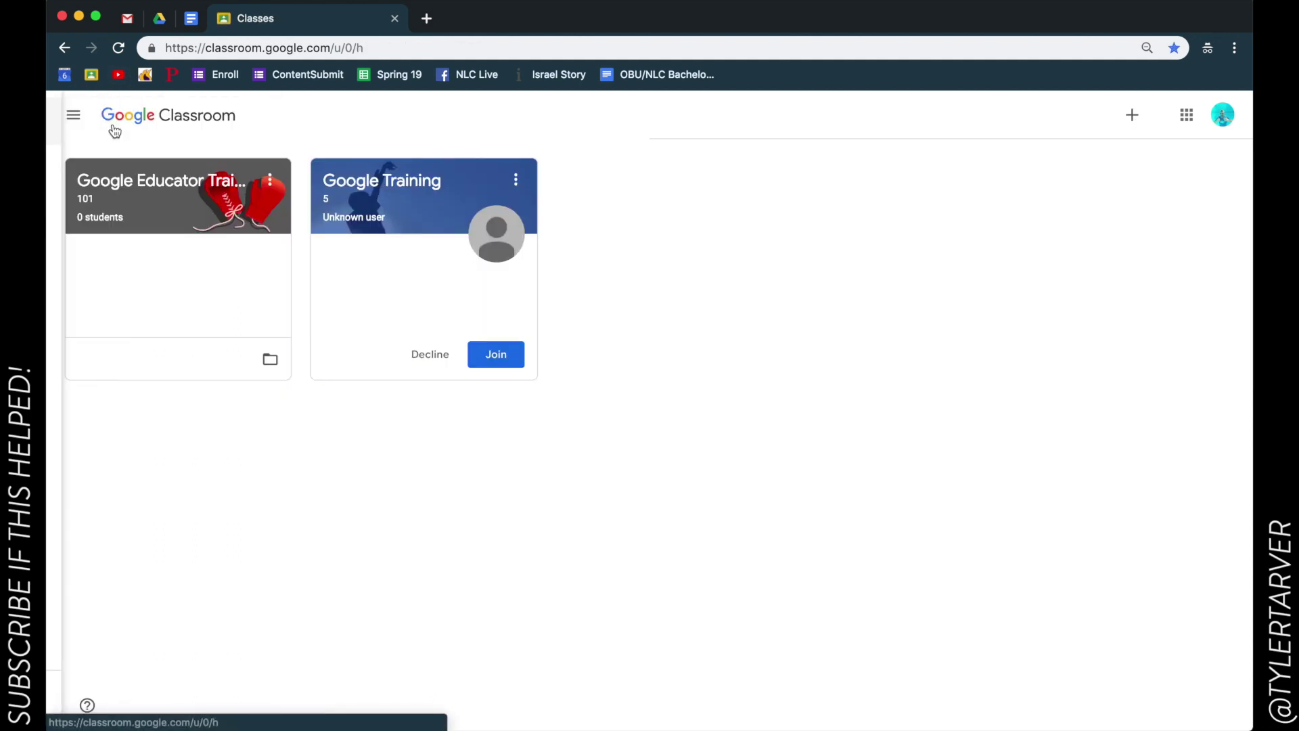
{"action": "left_click", "coordinate": [149, 187]}
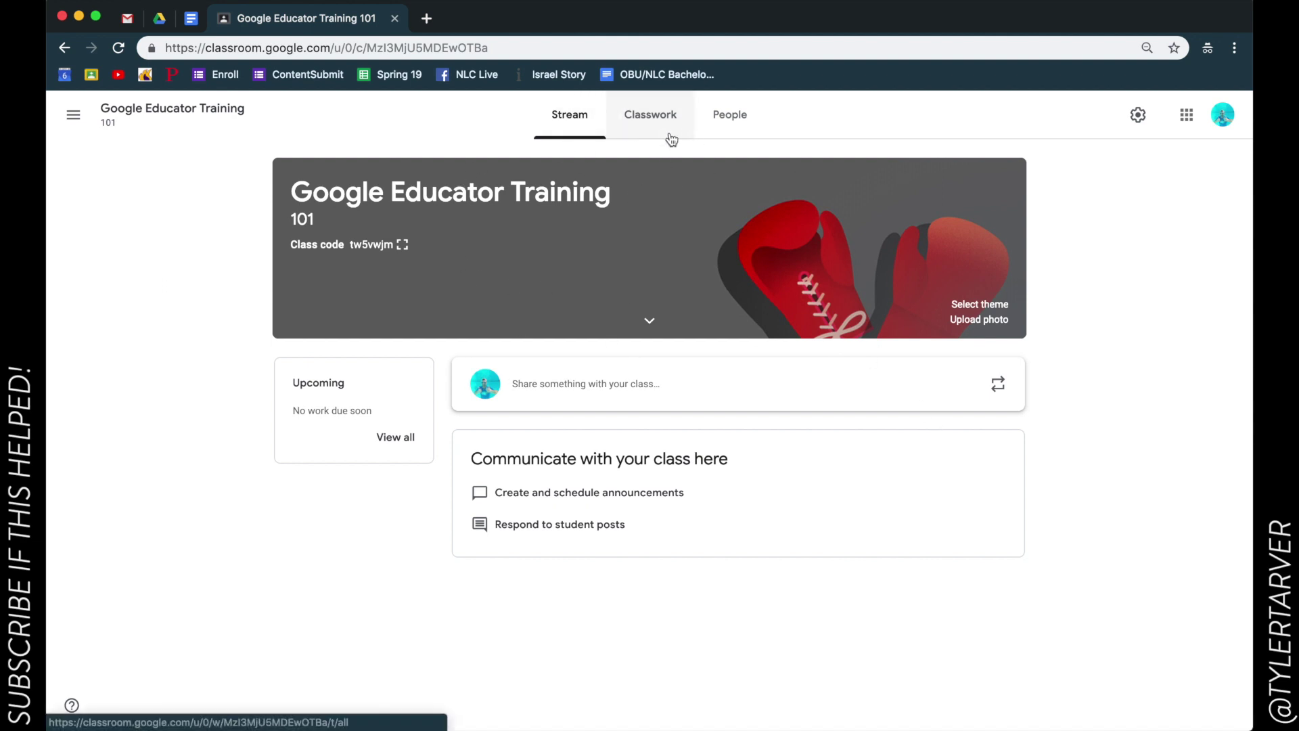
{"action": "left_click", "coordinate": [728, 116]}
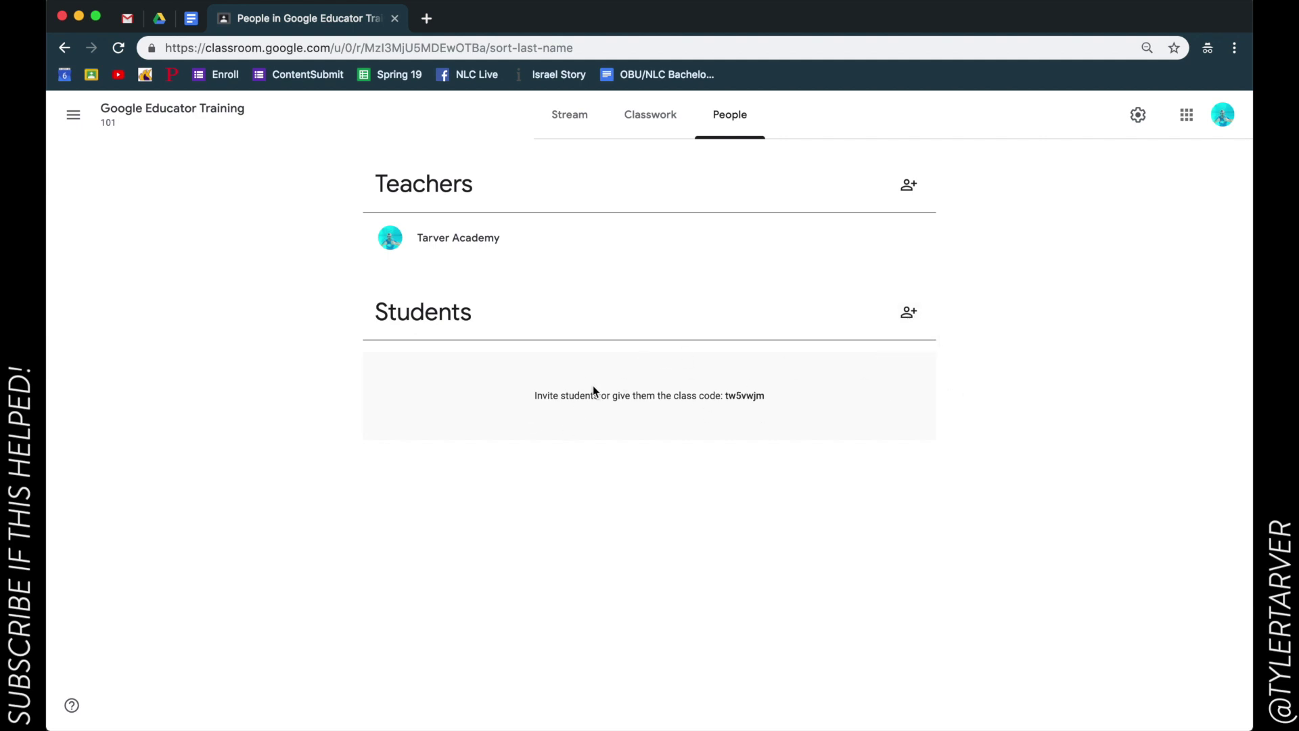
{"action": "double_click", "coordinate": [737, 397]}
{"action": "left_click", "coordinate": [575, 121]}
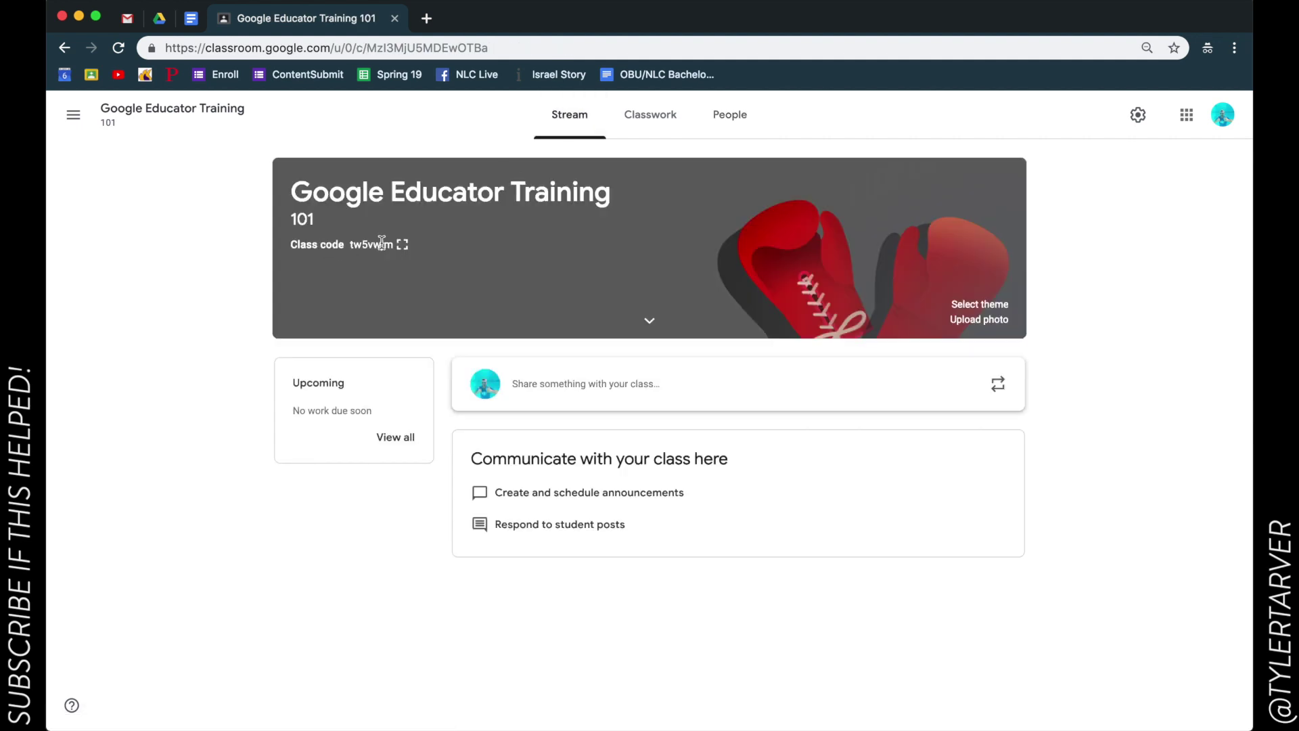
{"action": "left_click", "coordinate": [402, 247]}
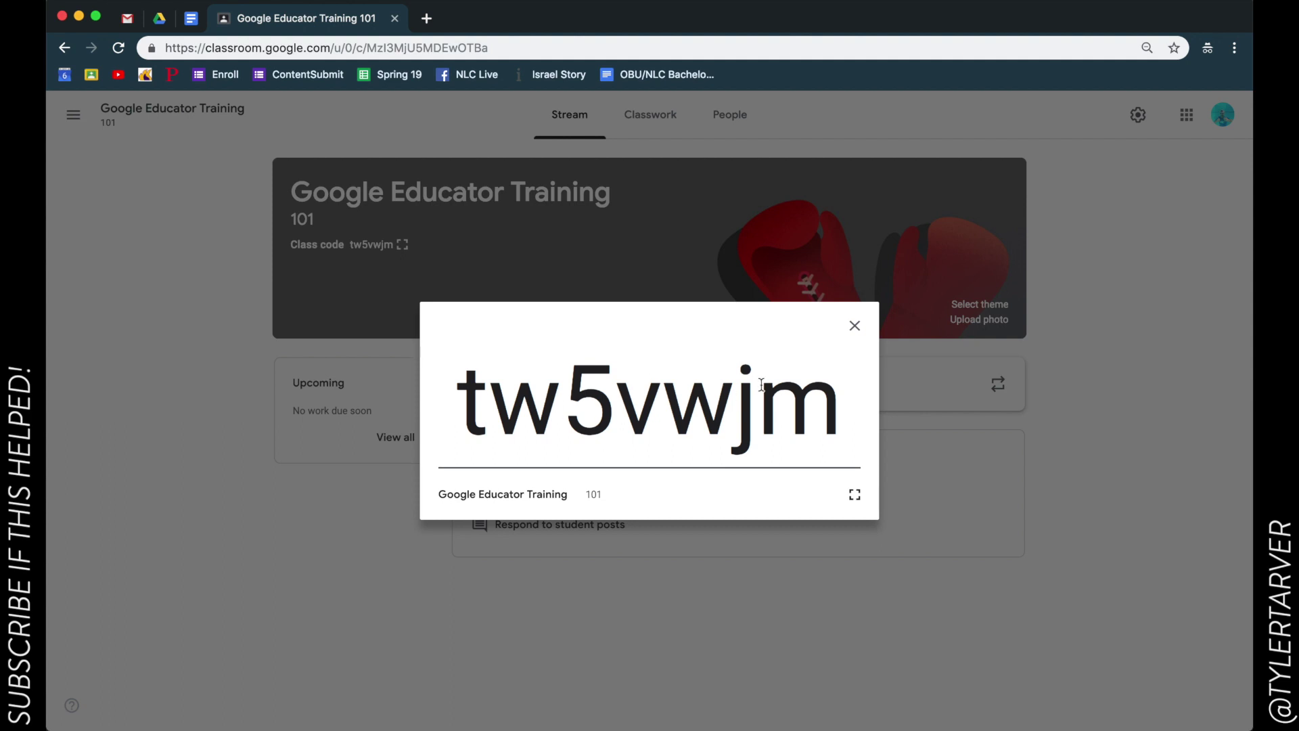
{"action": "left_click", "coordinate": [856, 334]}
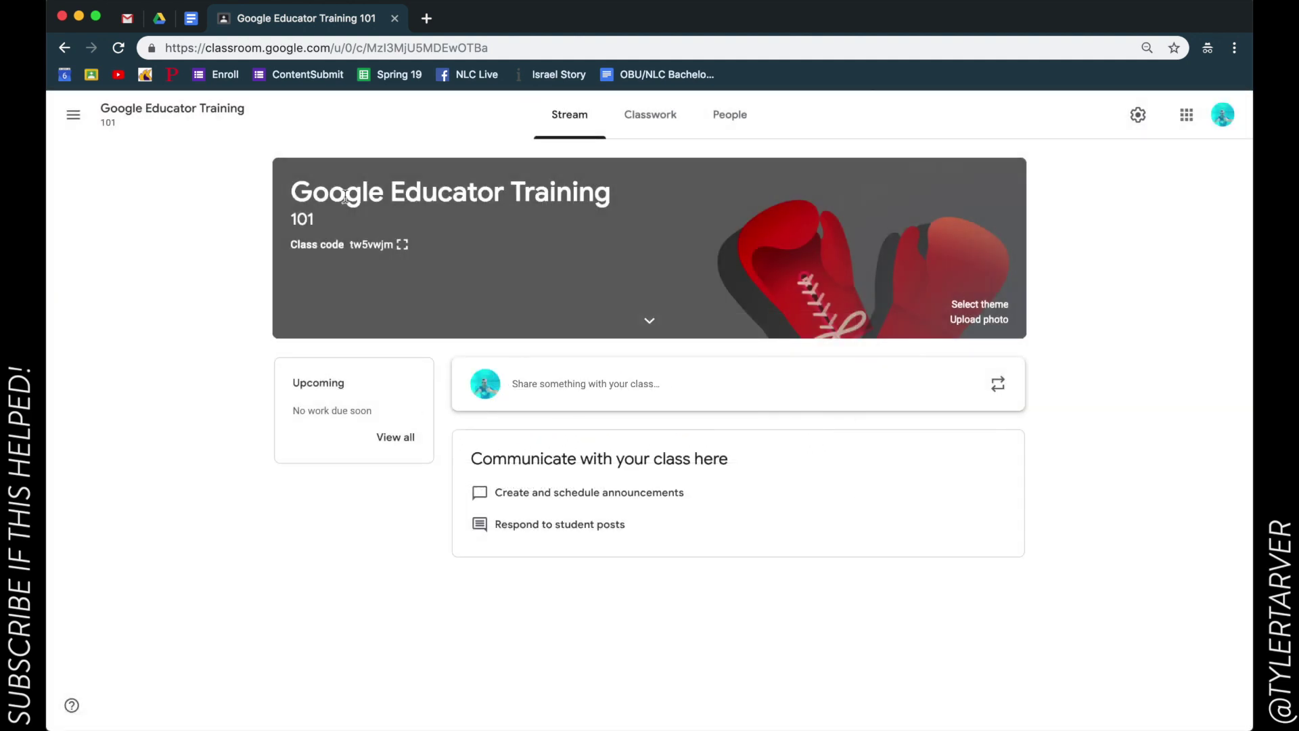
{"action": "left_click", "coordinate": [737, 128]}
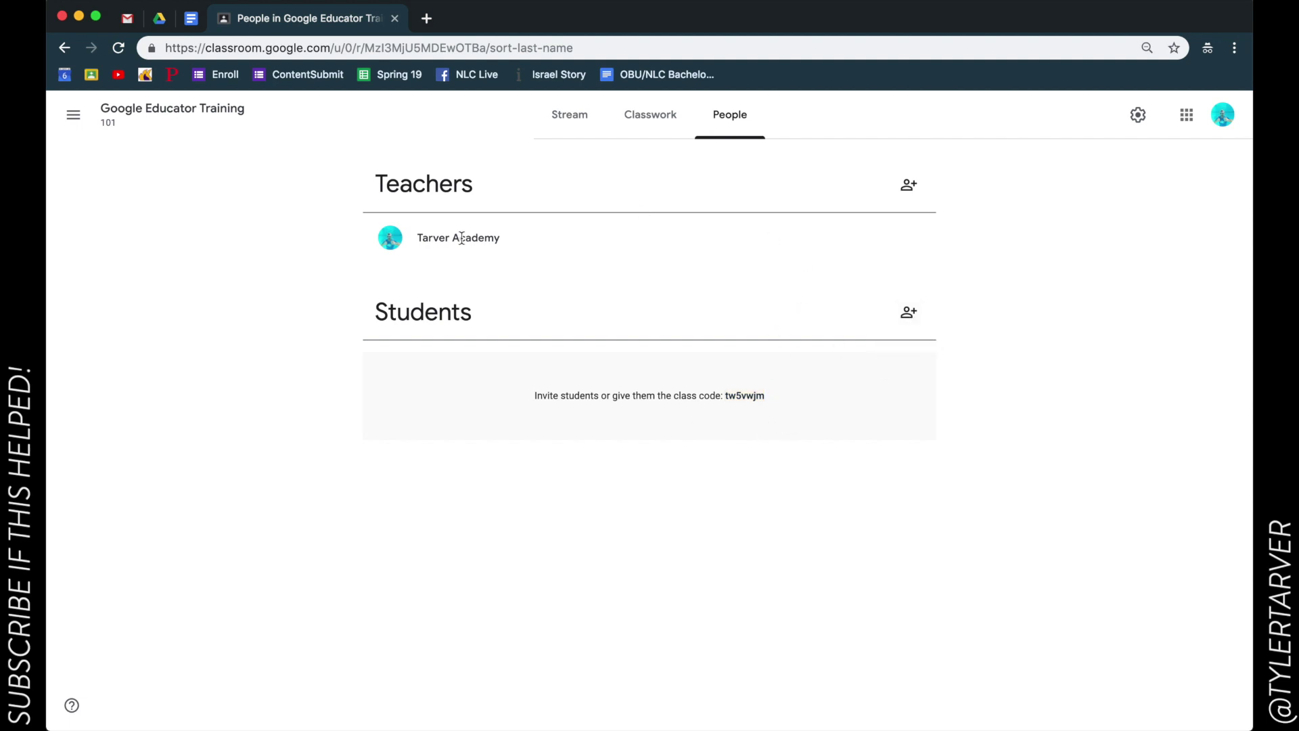
{"action": "left_click", "coordinate": [911, 311]}
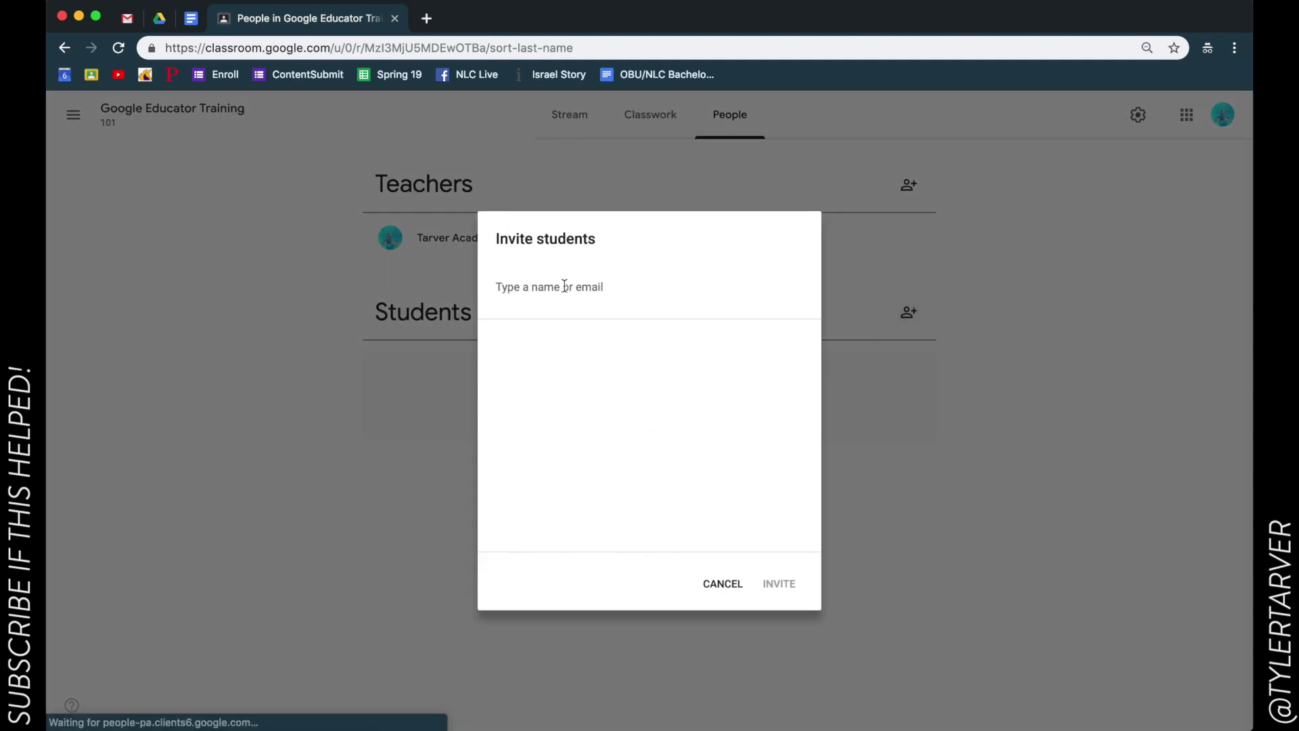
{"action": "type", "text": "tylertar"}
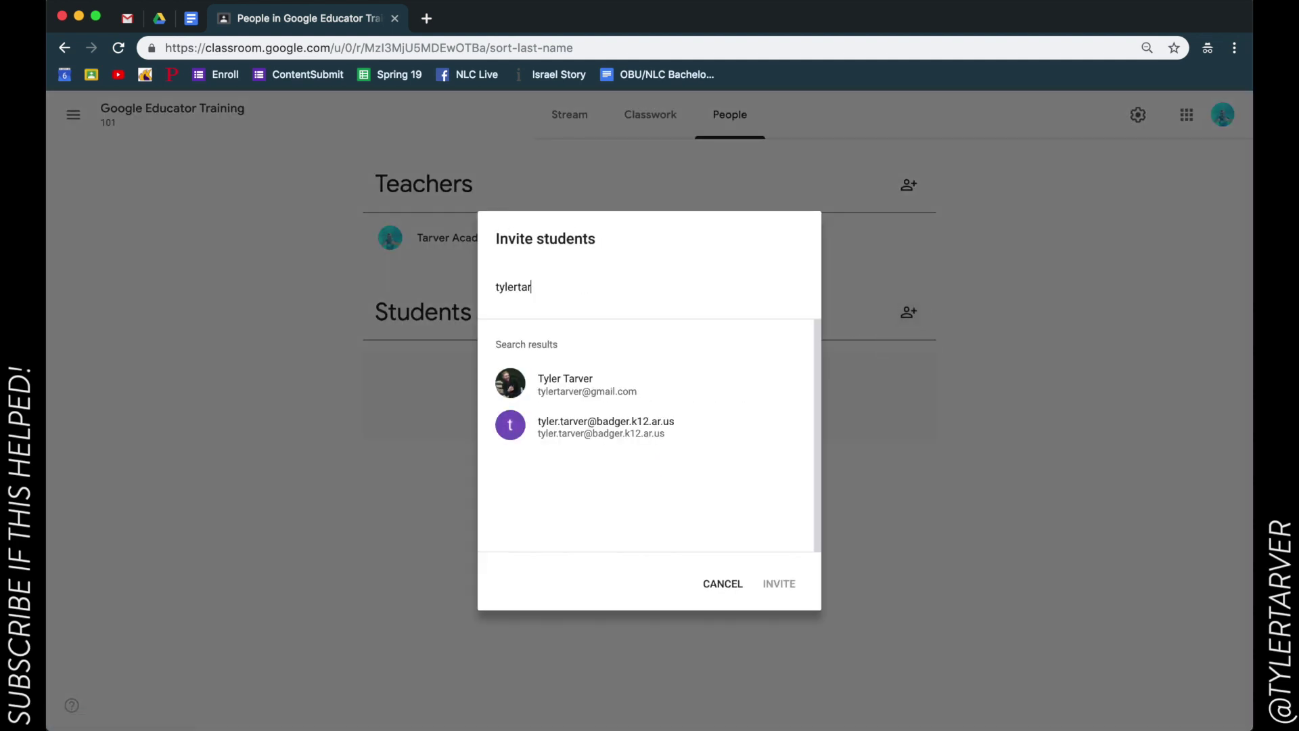
{"action": "left_click", "coordinate": [615, 384]}
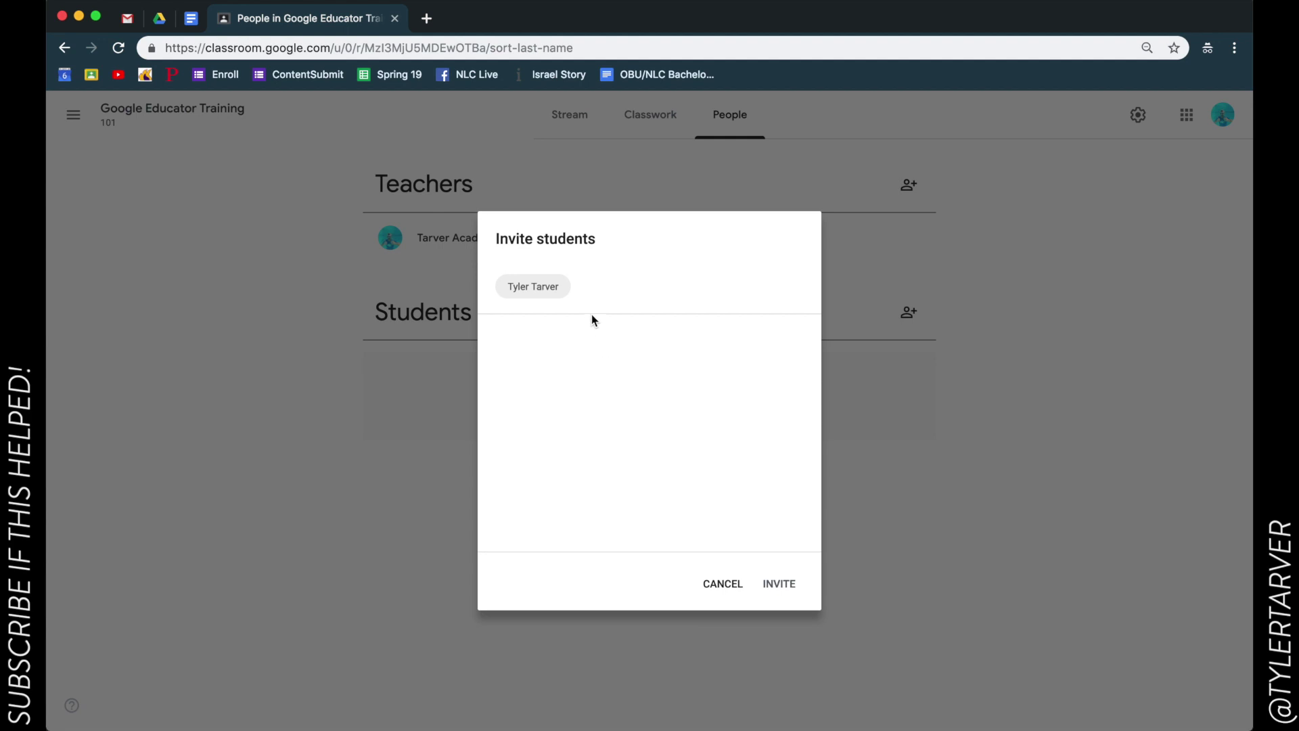
{"action": "type", "text": "amanda"}
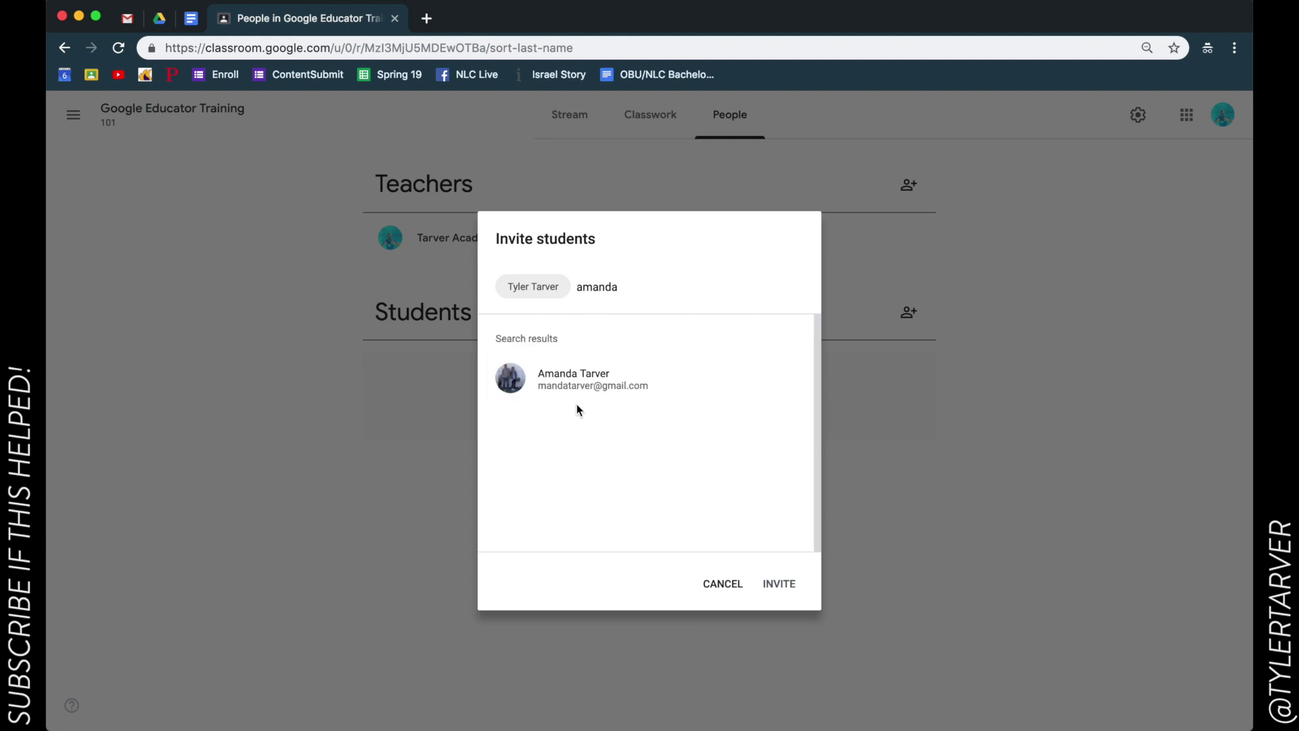
{"action": "left_click", "coordinate": [580, 381]}
{"action": "type", "text": "ba"}
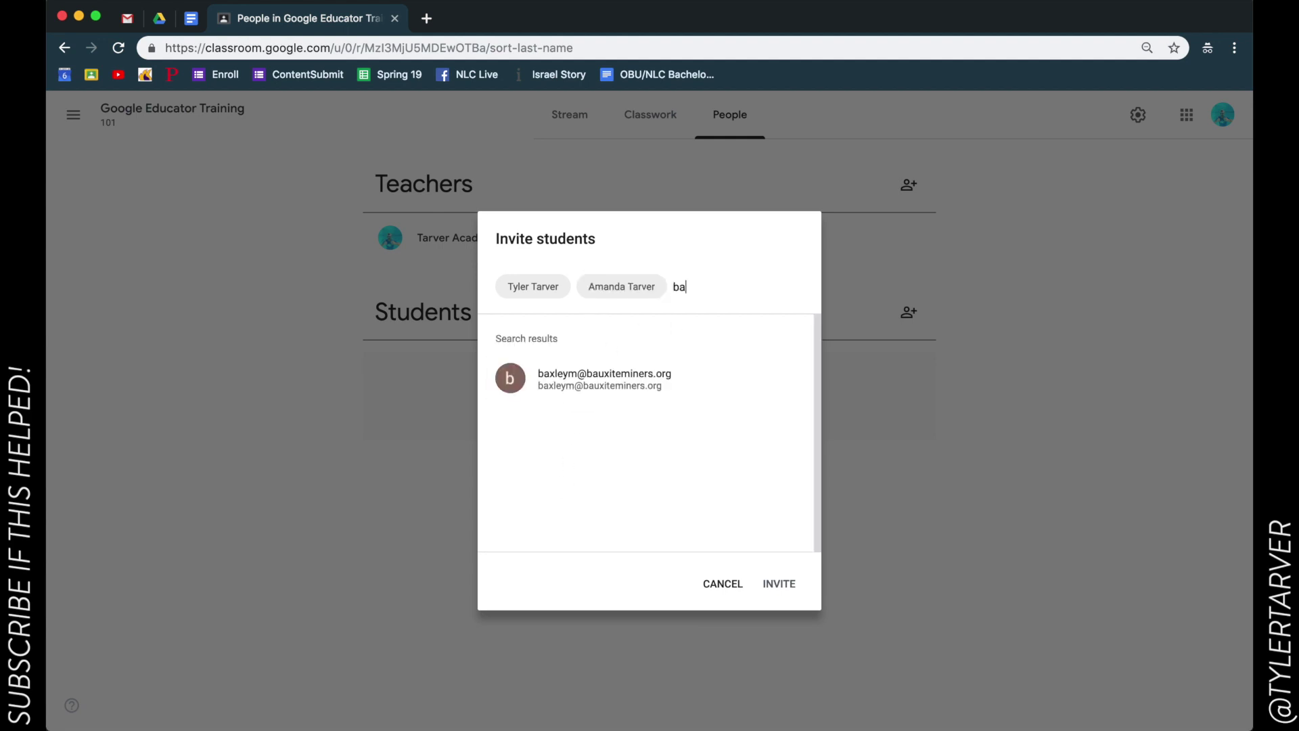
{"action": "type", "text": "xl"}
{"action": "left_click", "coordinate": [666, 380]}
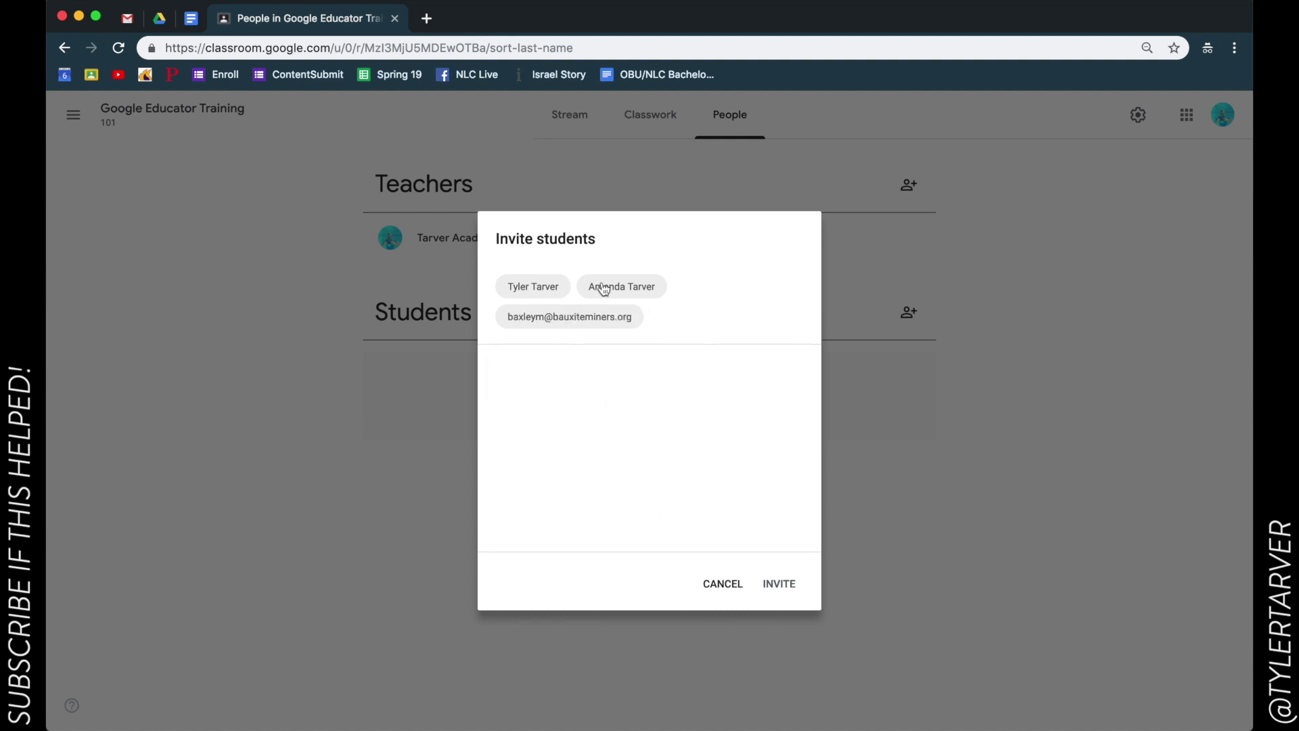
{"action": "left_click", "coordinate": [768, 586]}
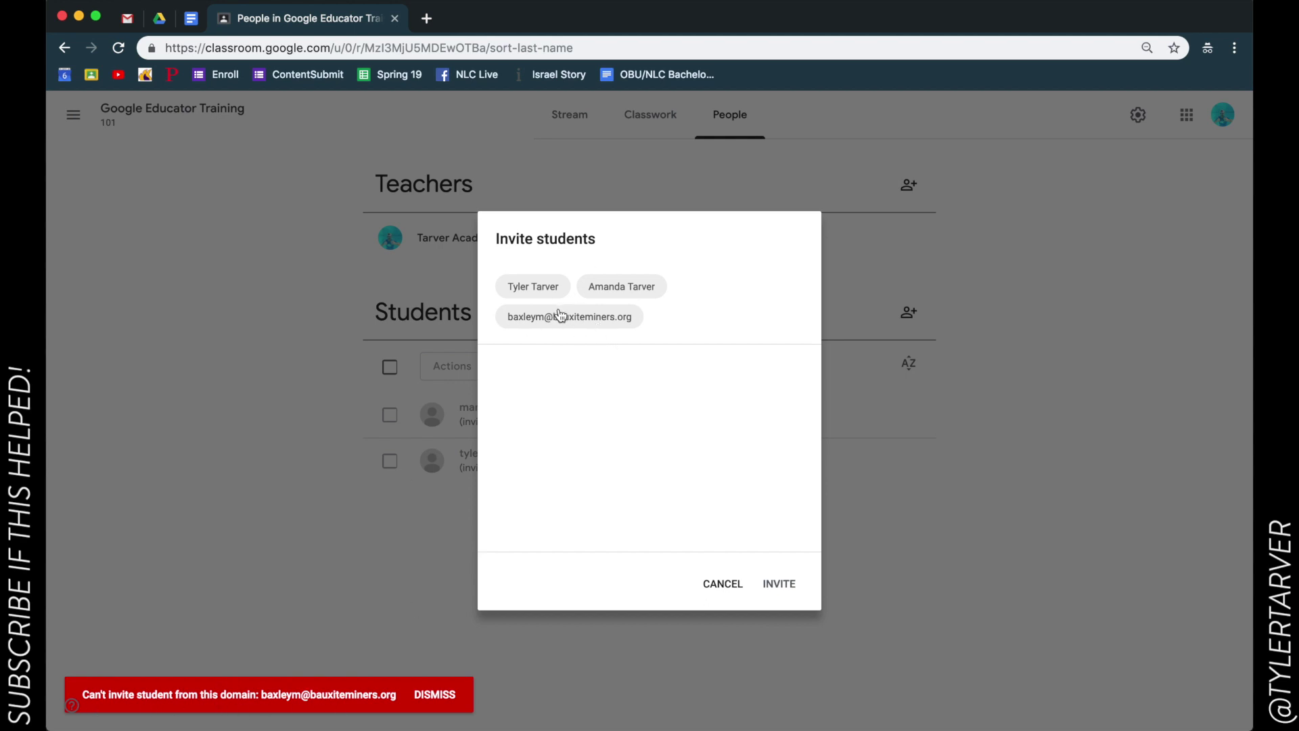
{"action": "left_click", "coordinate": [733, 584]}
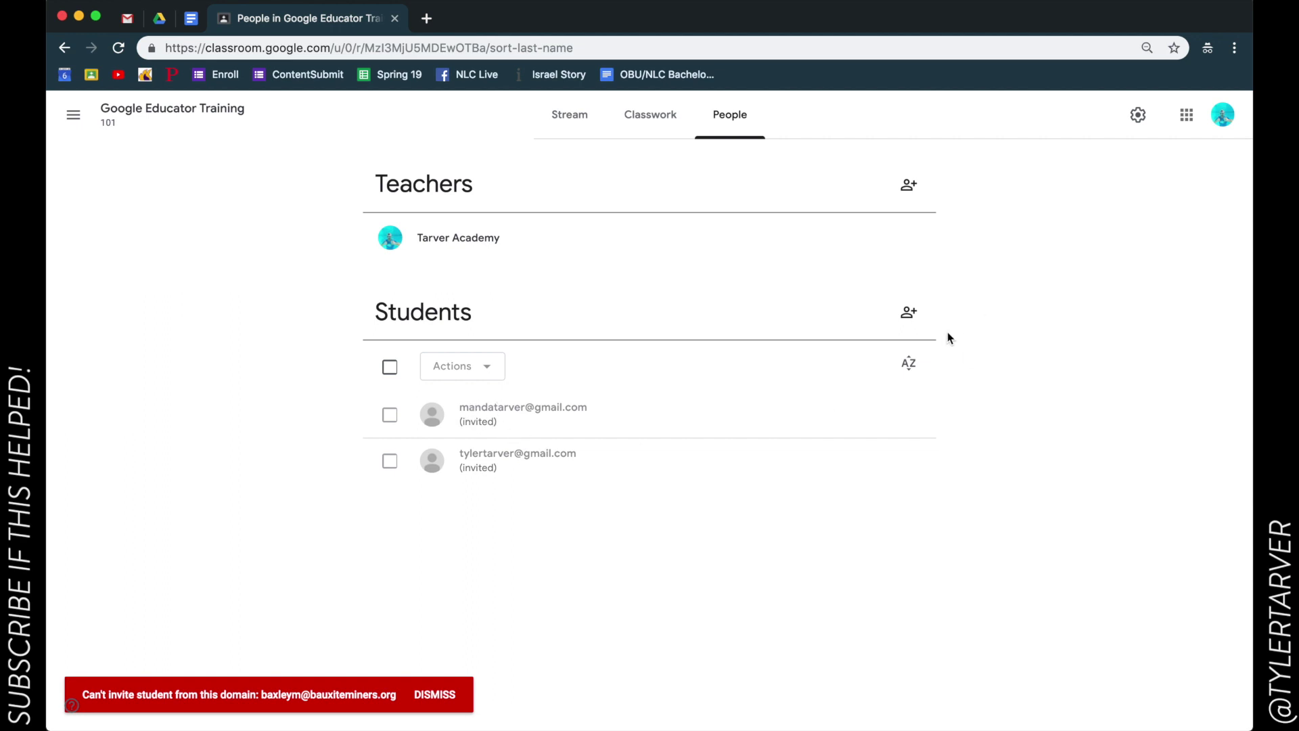
Step: Sort the students by first name and cancel a co-teacher invitation
{"action": "left_click", "coordinate": [908, 363]}
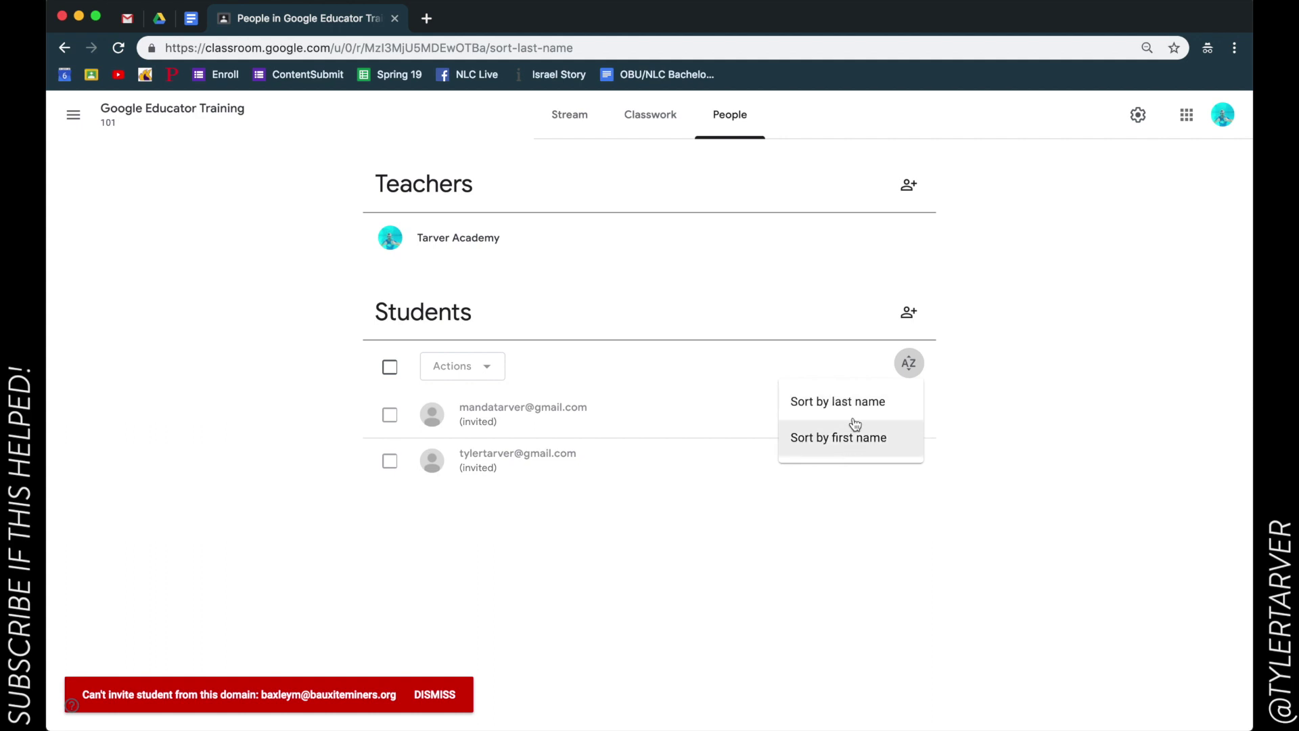
{"action": "left_click", "coordinate": [864, 436]}
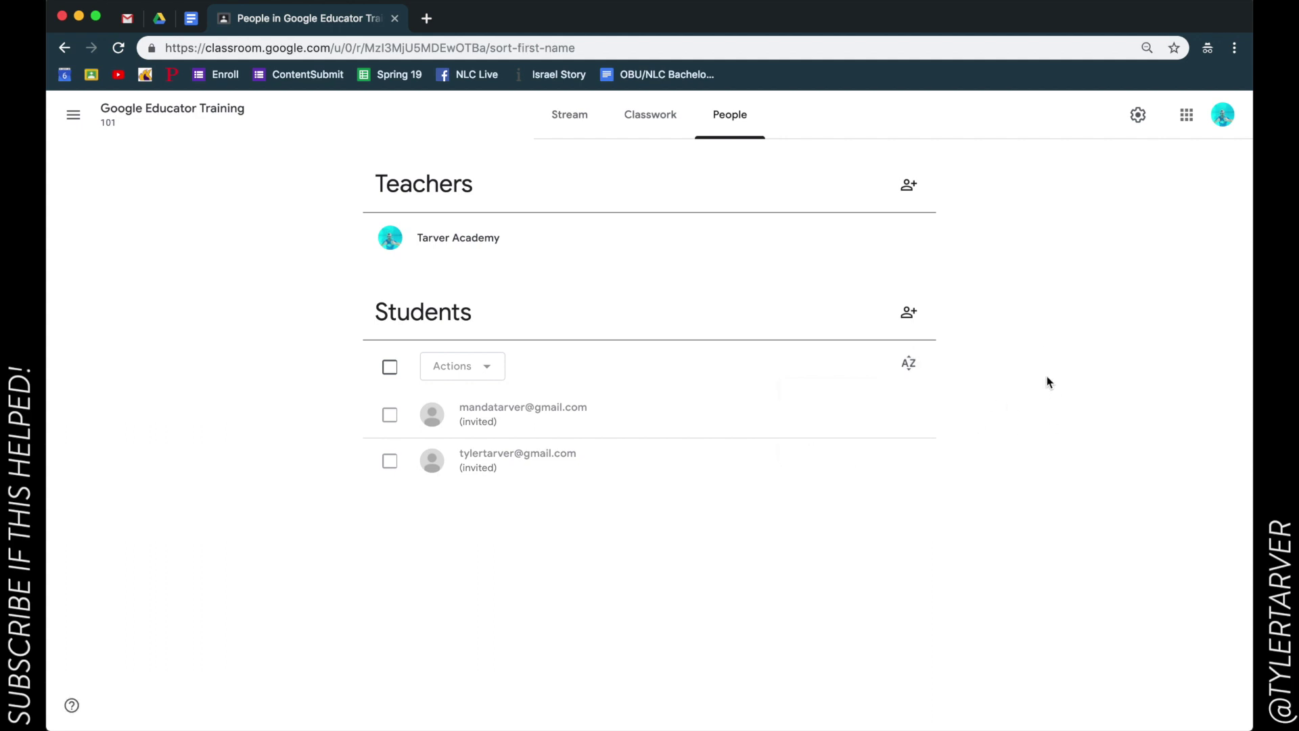
{"action": "left_click", "coordinate": [896, 187]}
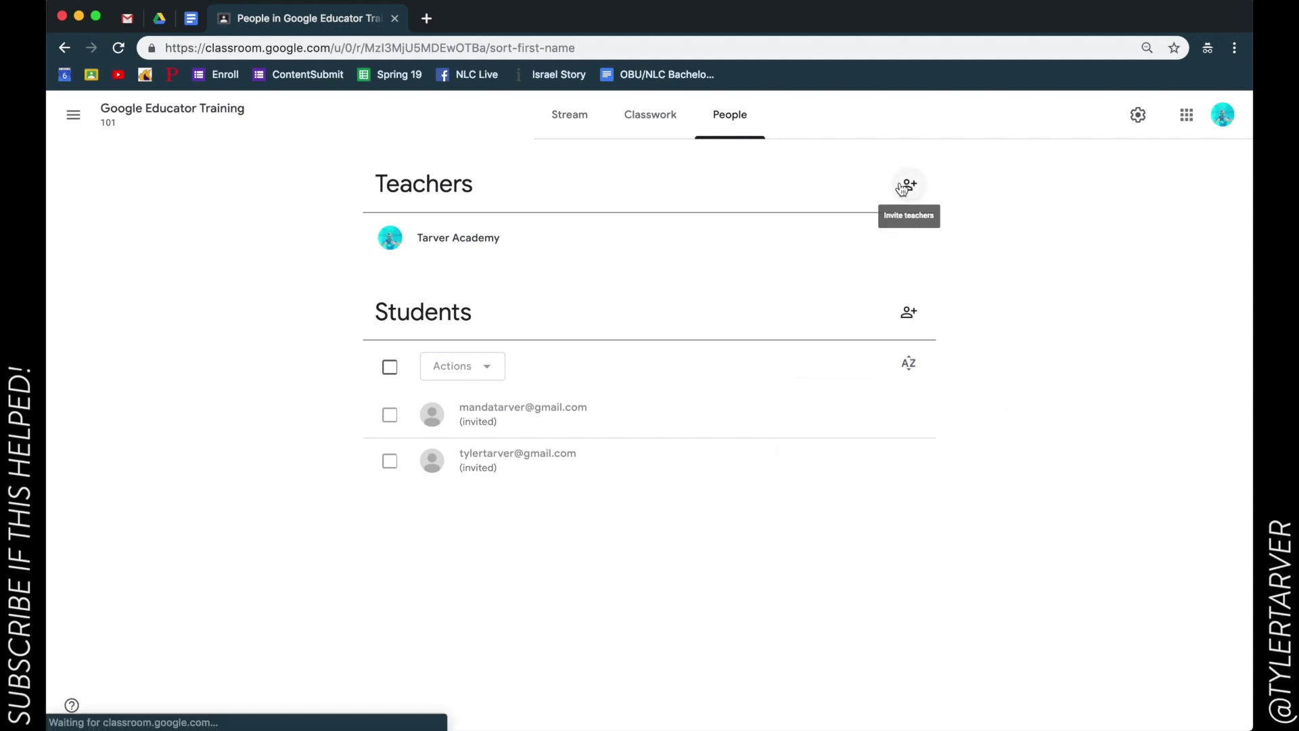
{"action": "left_click", "coordinate": [713, 584]}
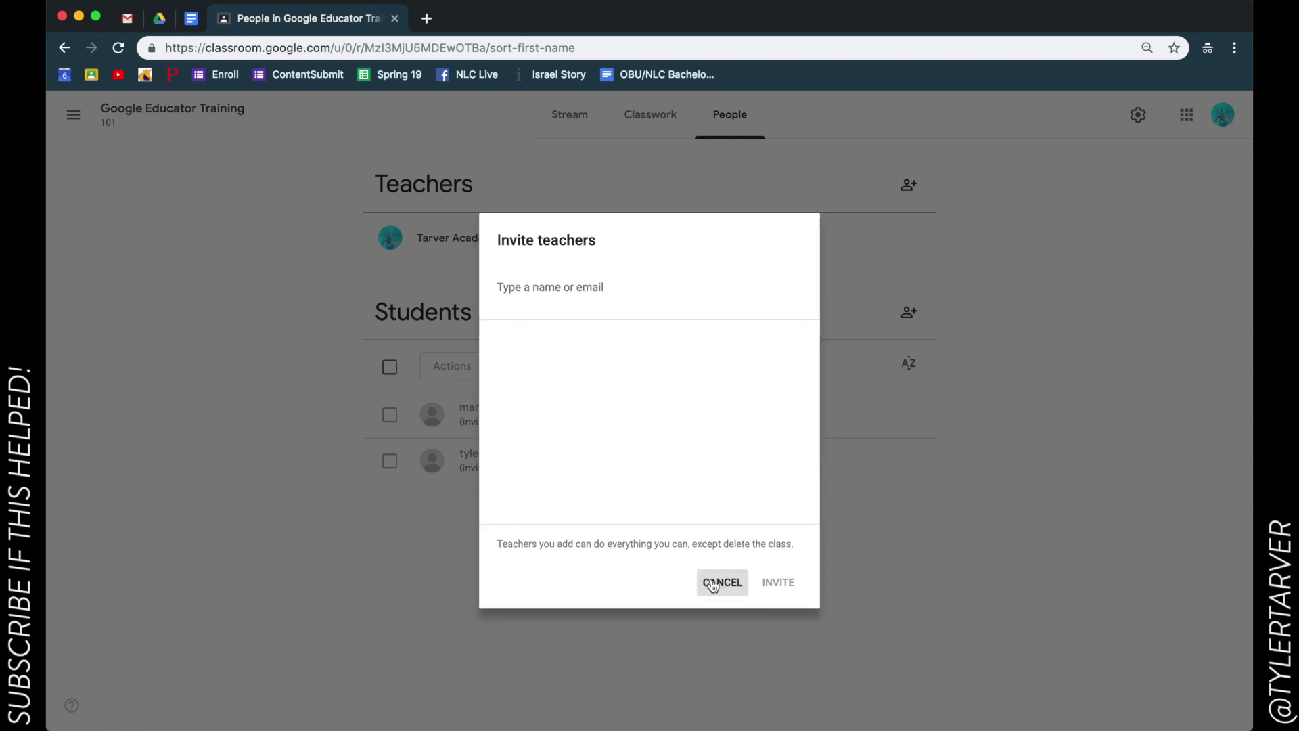
Step: Search for students 'pinke' and 'leann' to invite, then close without inviting anyone
{"action": "left_click", "coordinate": [908, 312]}
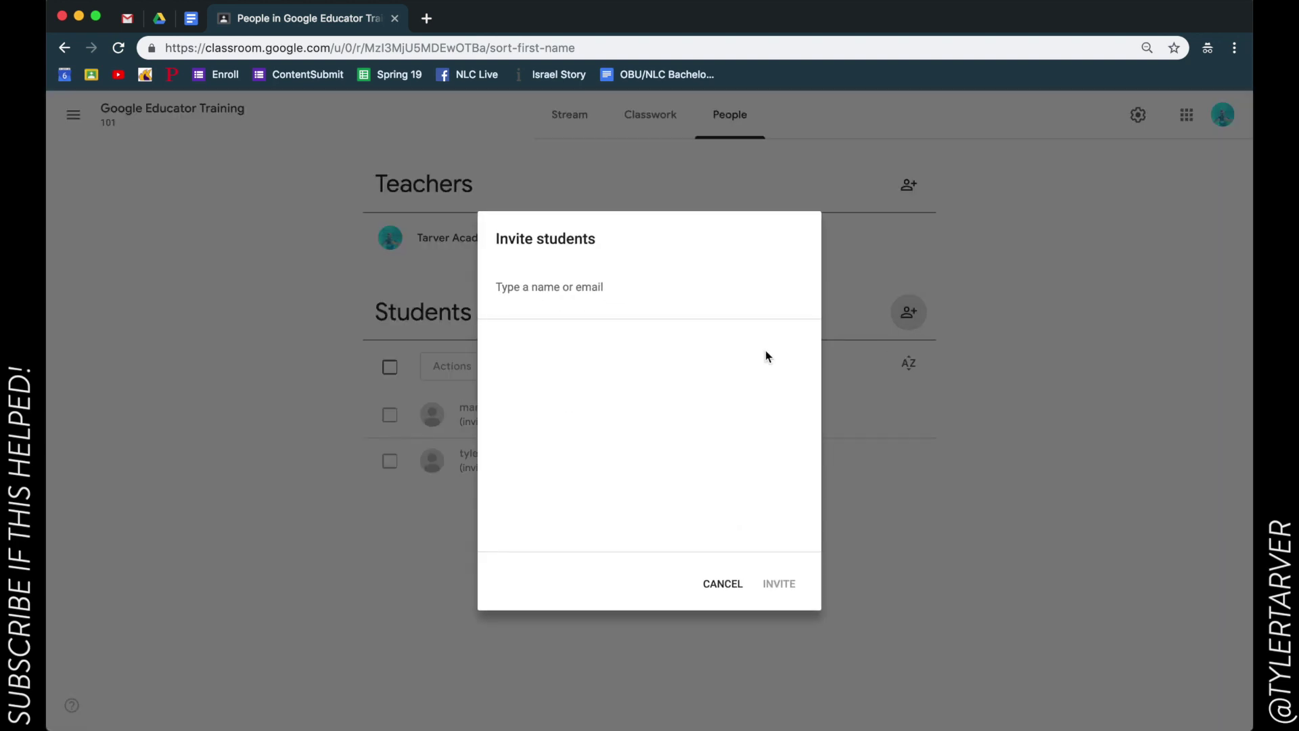
{"action": "left_click", "coordinate": [598, 291]}
{"action": "type", "text": "pin"}
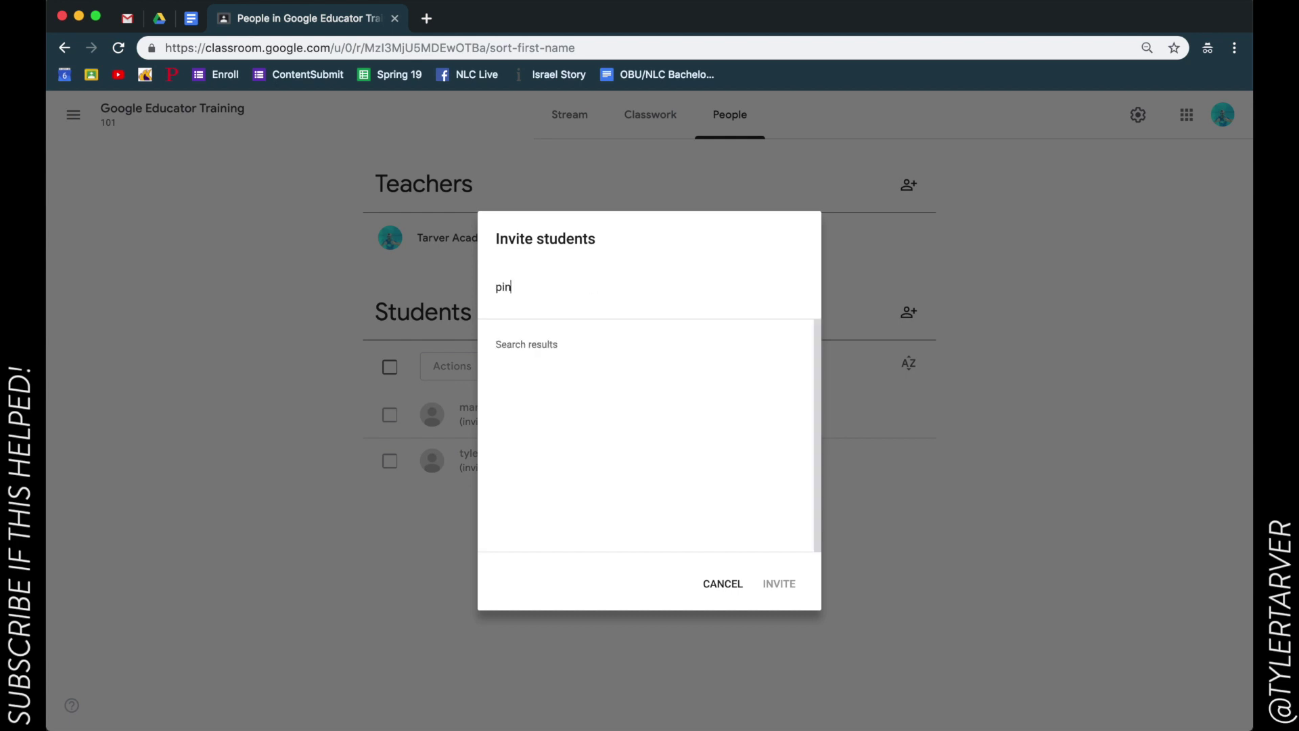
{"action": "type", "text": "ke"}
{"action": "key", "text": "BackSpace"}
{"action": "key", "text": "BackSpace"}
{"action": "key", "text": "BackSpace"}
{"action": "key", "text": "BackSpace"}
{"action": "key", "text": "BackSpace"}
{"action": "type", "text": "leann"}
{"action": "left_click", "coordinate": [718, 594]}
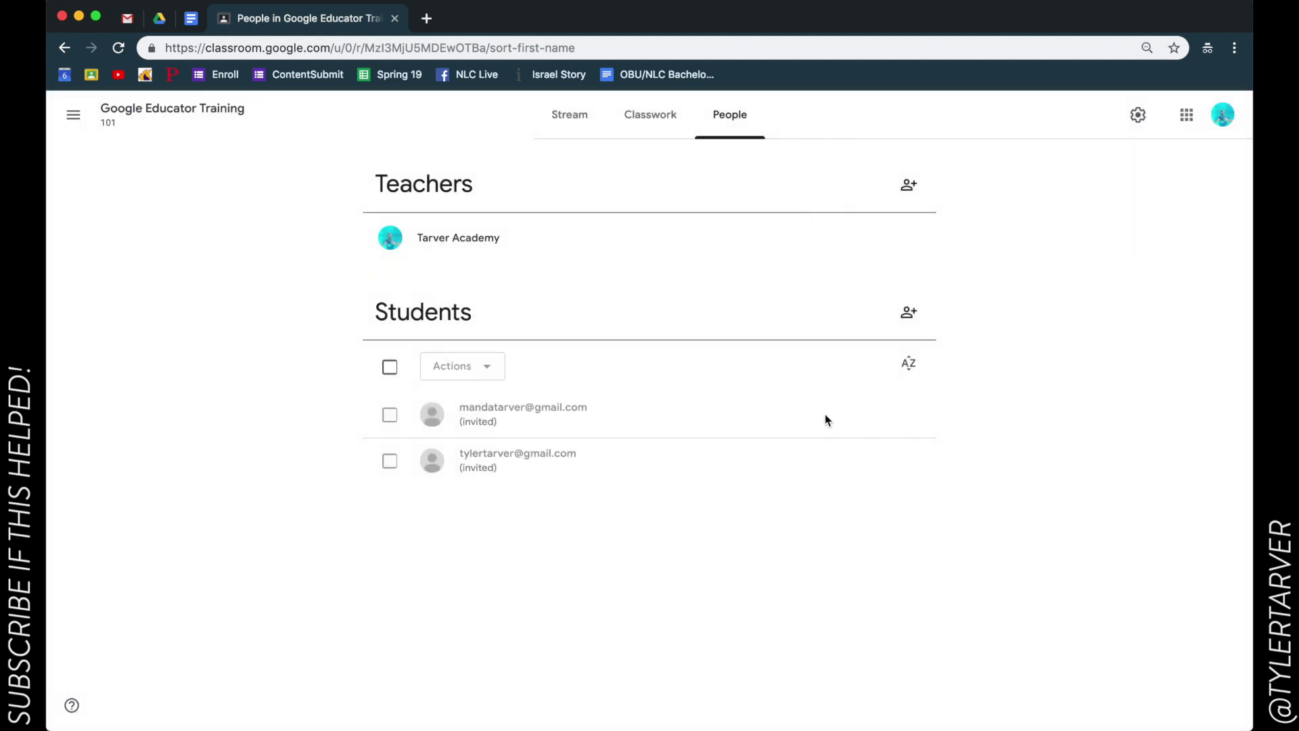